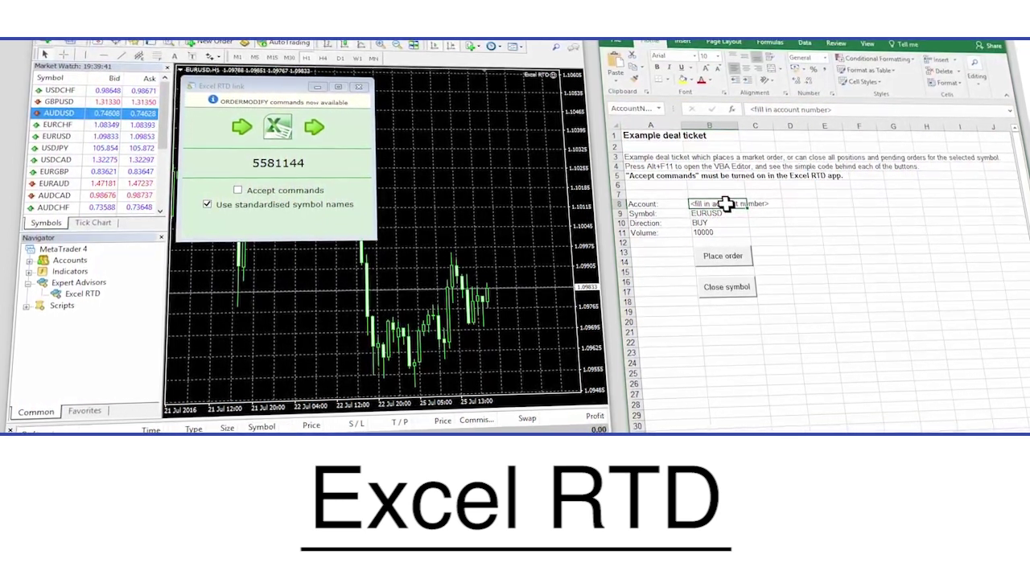
Enter the MT4 trading account number into the deal ticket's Account cell B8.
{"action": "left_click", "coordinate": [726, 203]}
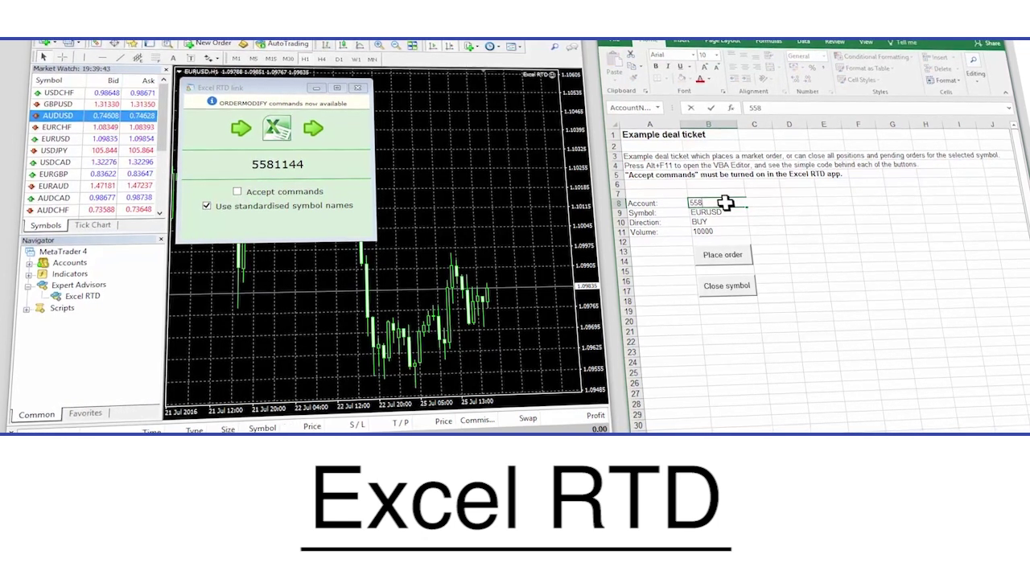
{"action": "key", "text": "Return"}
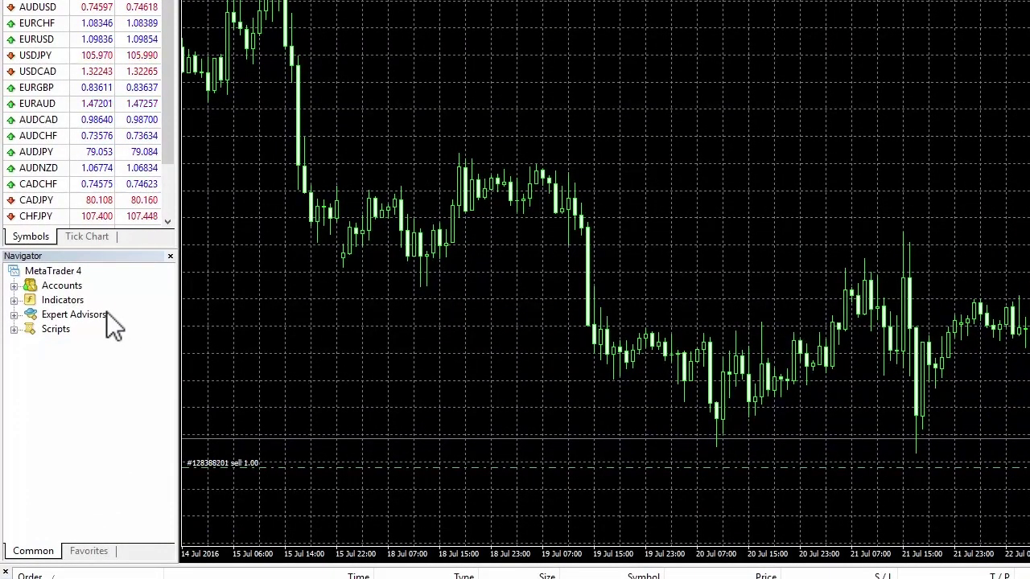
Attach the Excel RTD expert advisor to the EURUSD chart, accepting its Common settings.
{"action": "double_click", "coordinate": [106, 314]}
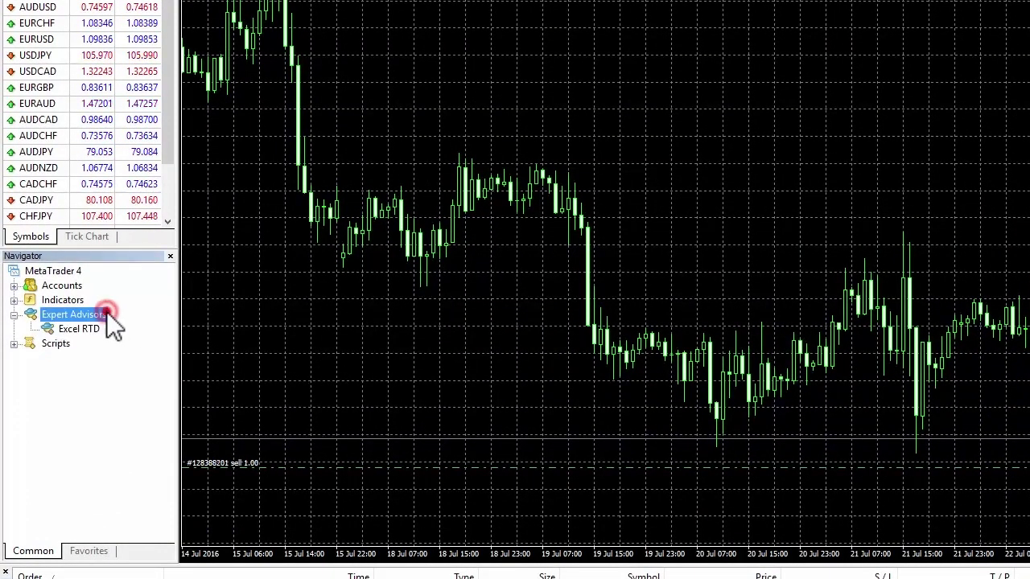
{"action": "left_click_drag", "start_coordinate": [95, 327], "coordinate": [370, 338]}
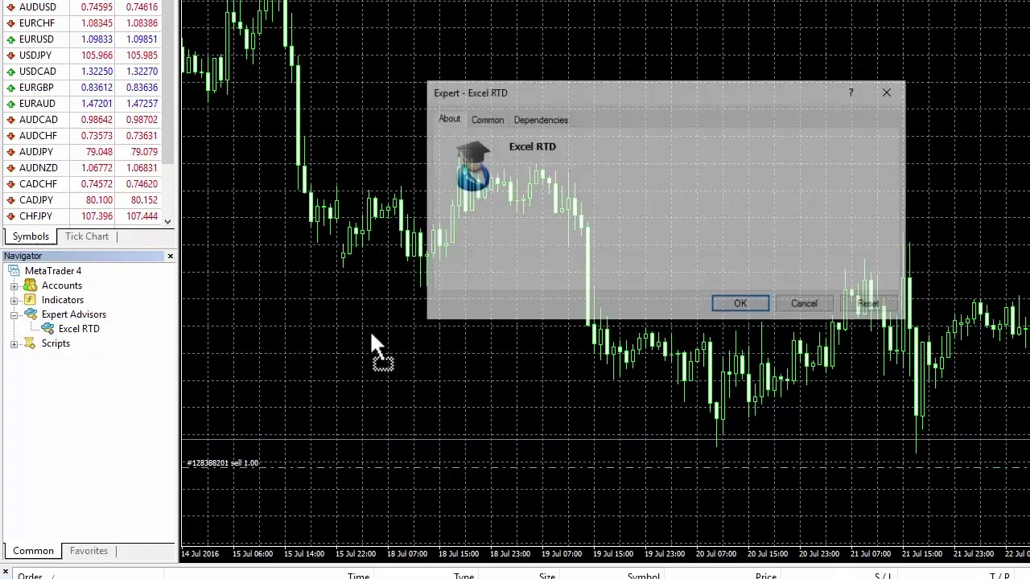
{"action": "left_click", "coordinate": [484, 120]}
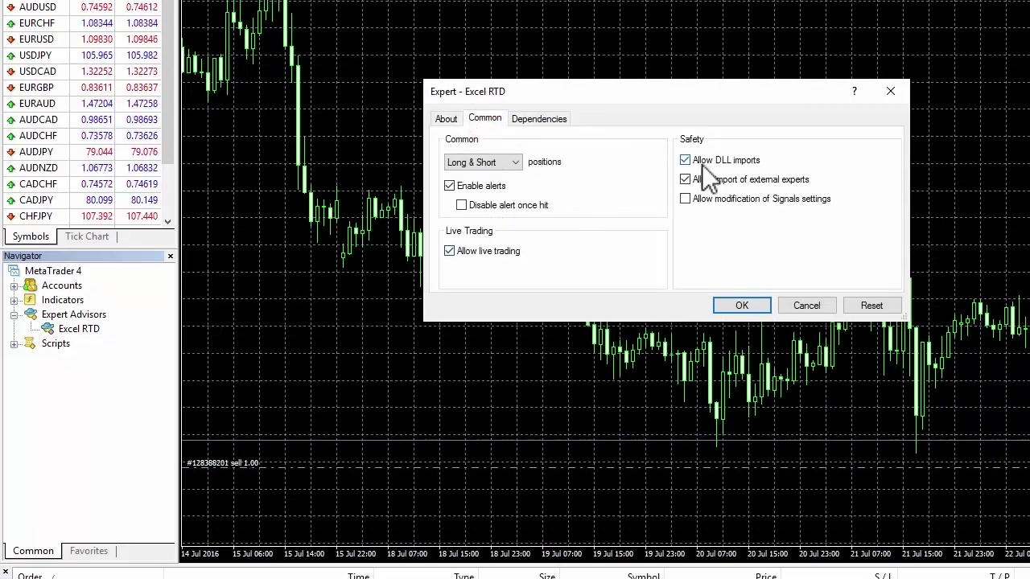
{"action": "left_click", "coordinate": [742, 306]}
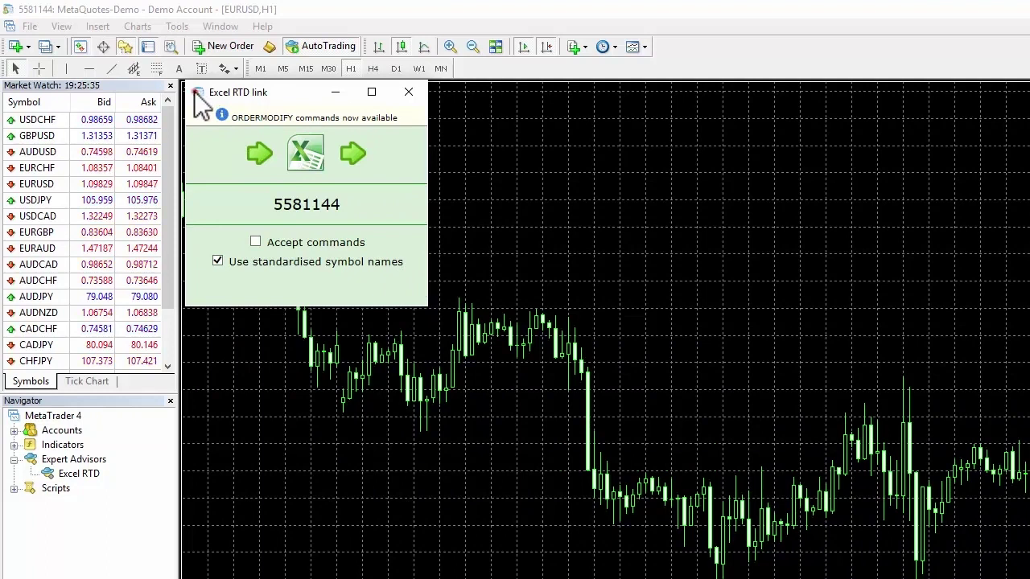
Bring up the system menu of the running Excel RTD link window.
{"action": "left_click", "coordinate": [196, 92]}
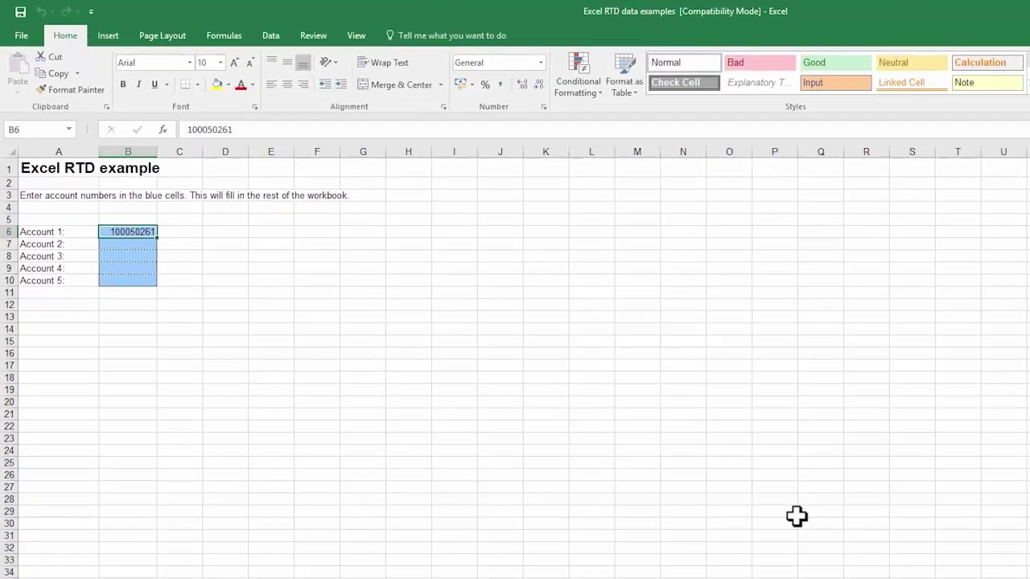
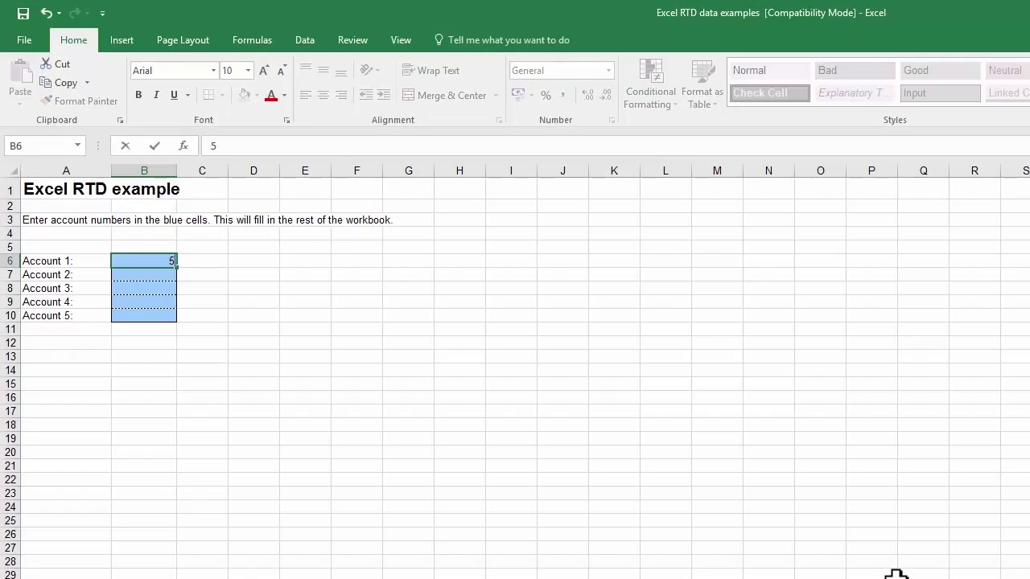
Enter the trading account number into B6 as Account 1.
{"action": "key", "text": "Return"}
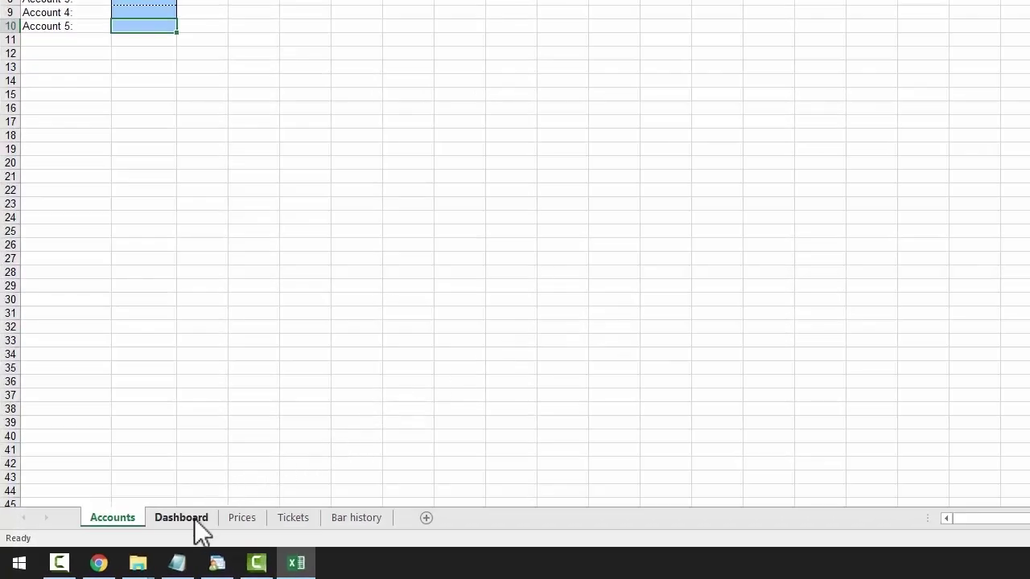
Show the Dashboard sheet and inspect the Balance cell's RTD formula without changing it.
{"action": "left_click", "coordinate": [195, 521]}
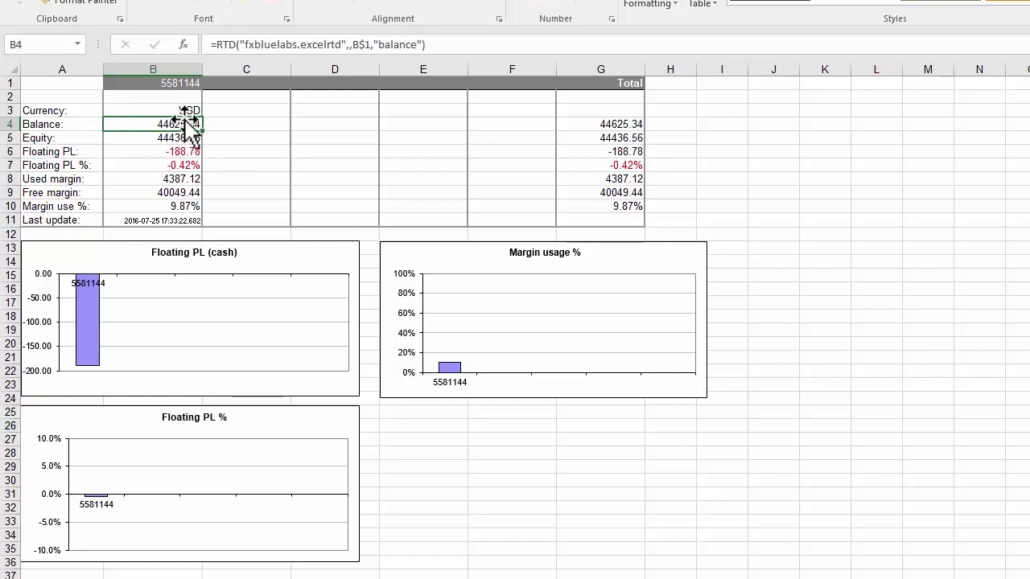
{"action": "left_click", "coordinate": [442, 46]}
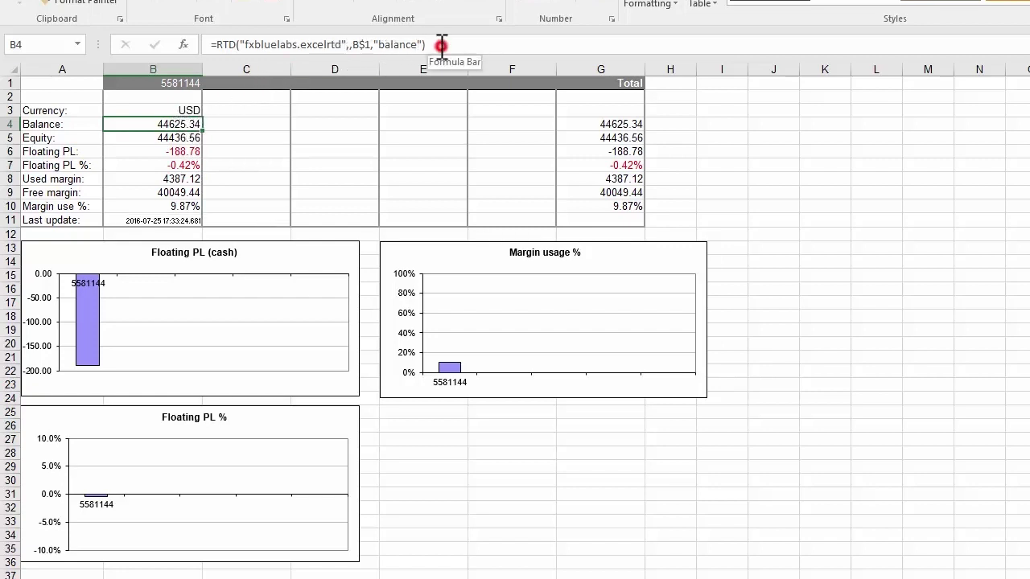
{"action": "left_click_drag", "start_coordinate": [442, 46], "coordinate": [204, 46]}
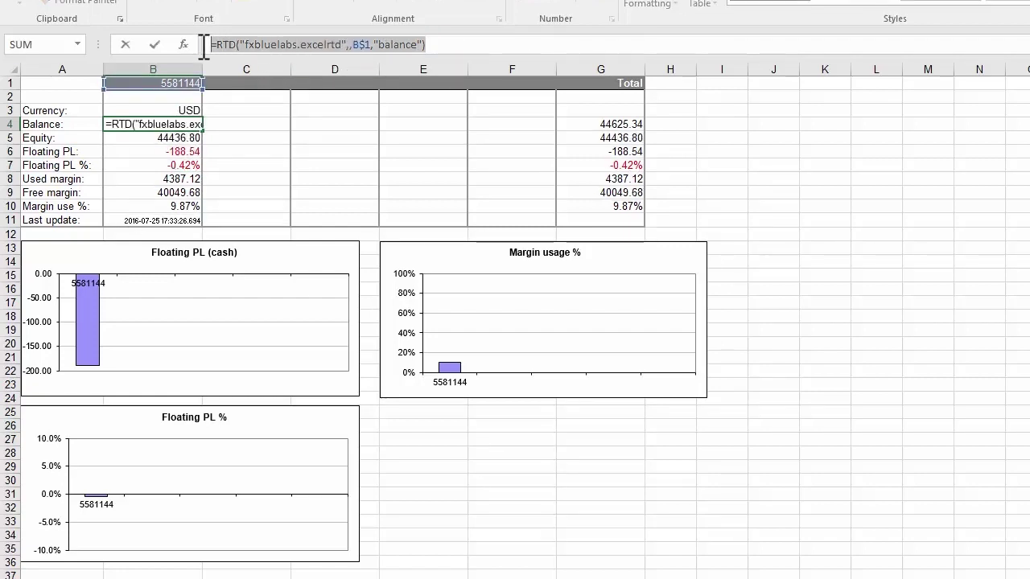
{"action": "key", "text": "Escape"}
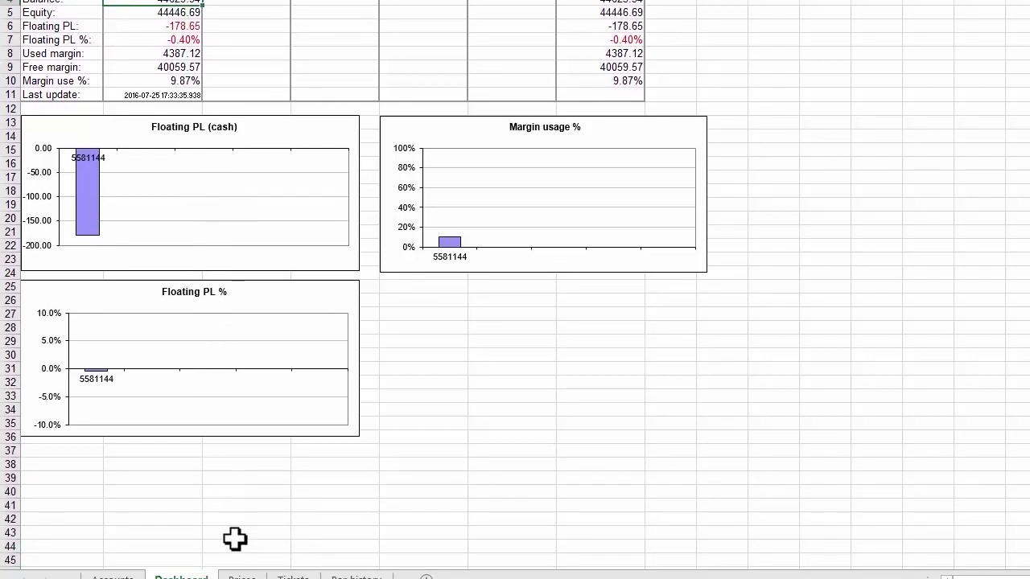
Browse the Prices and Tickets sheets, ending on the Bar history sheet.
{"action": "left_click", "coordinate": [241, 577]}
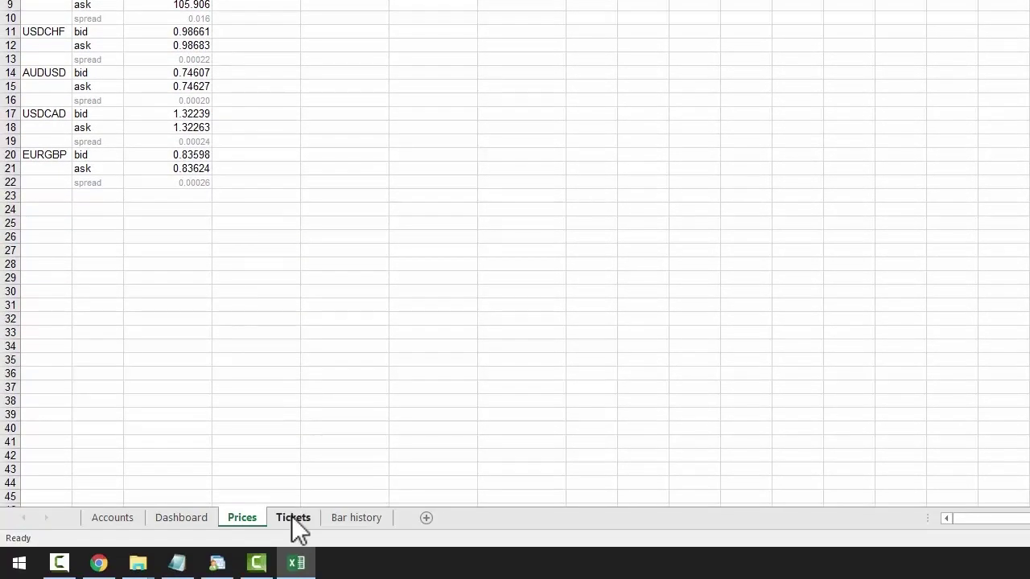
{"action": "left_click", "coordinate": [292, 518]}
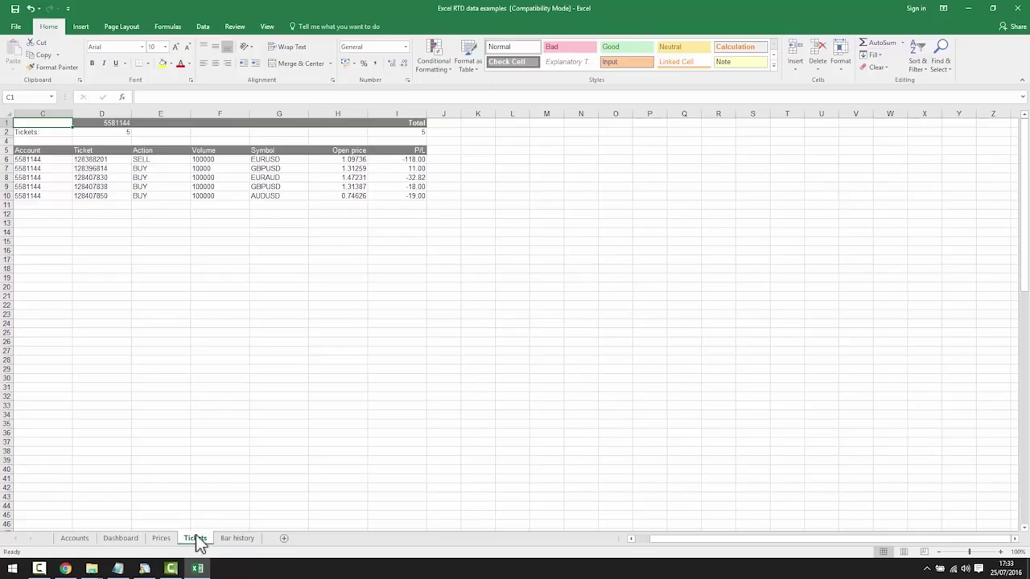
{"action": "left_click", "coordinate": [238, 539]}
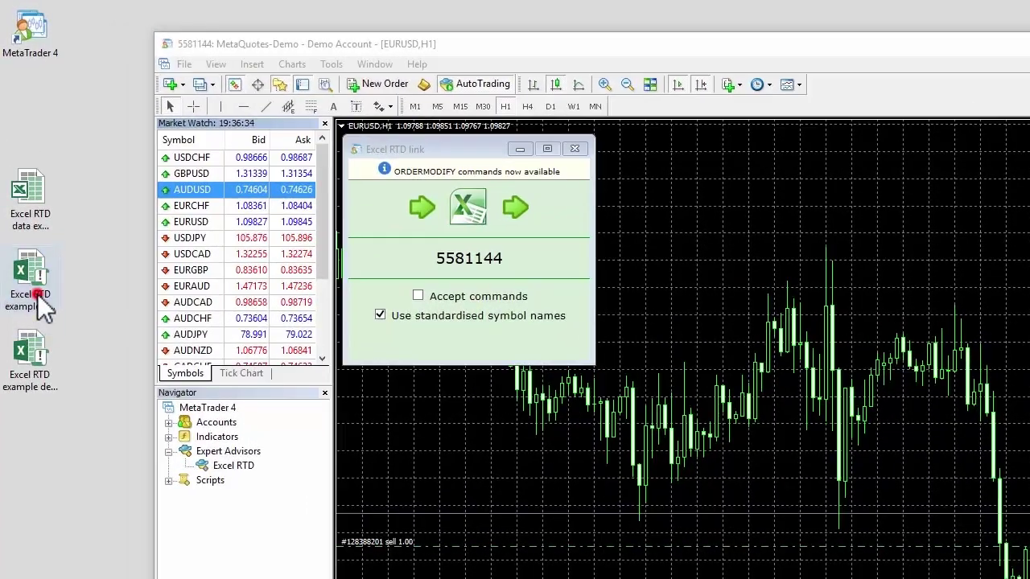
Open the 'Excel RTD example tick recorder - uses macros' workbook from the desktop.
{"action": "left_click", "coordinate": [25, 196]}
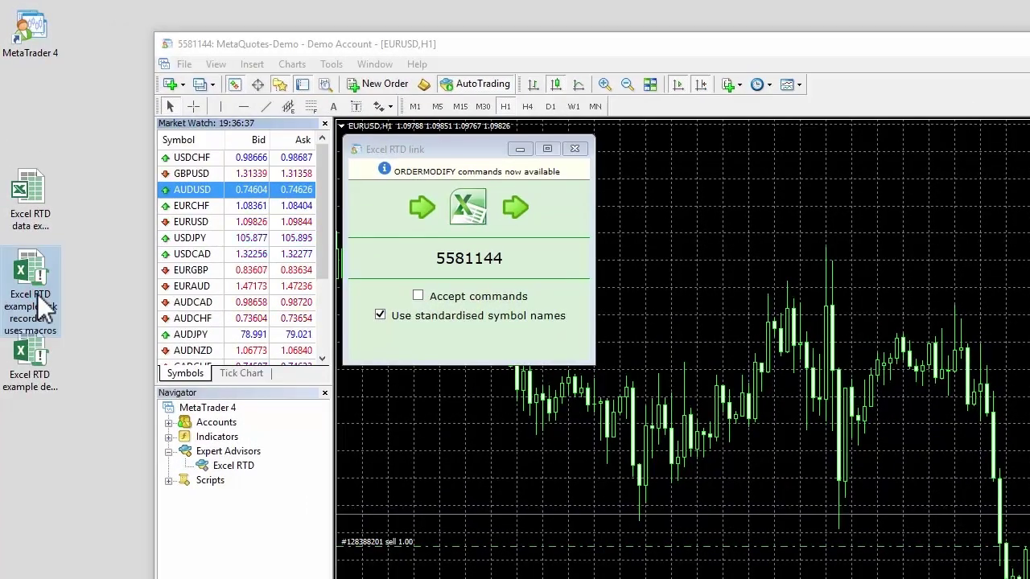
{"action": "double_click", "coordinate": [37, 294]}
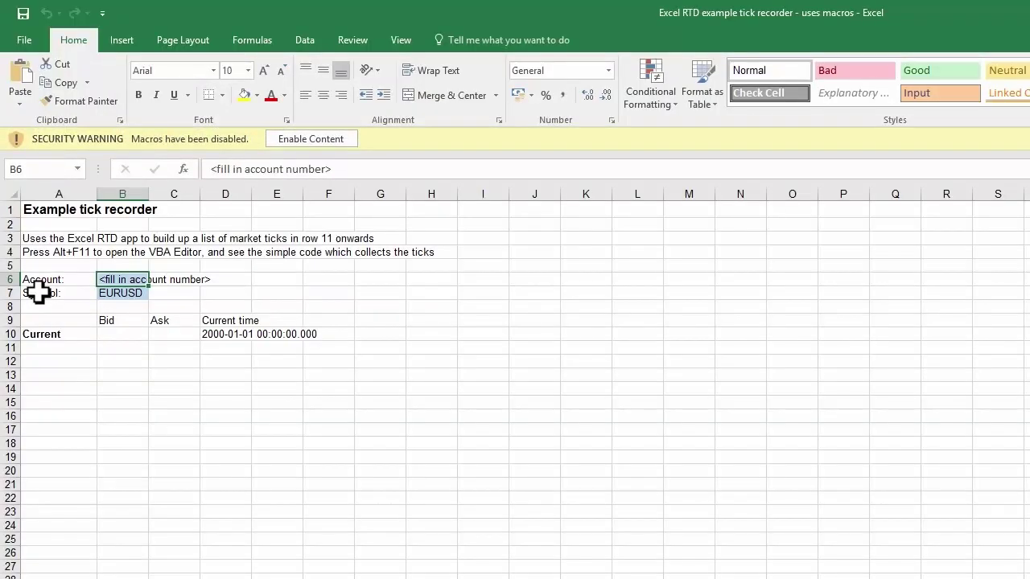
Enable the workbook's macros and enter the trading account number in B6 to record EURUSD ticks.
{"action": "left_click", "coordinate": [329, 142]}
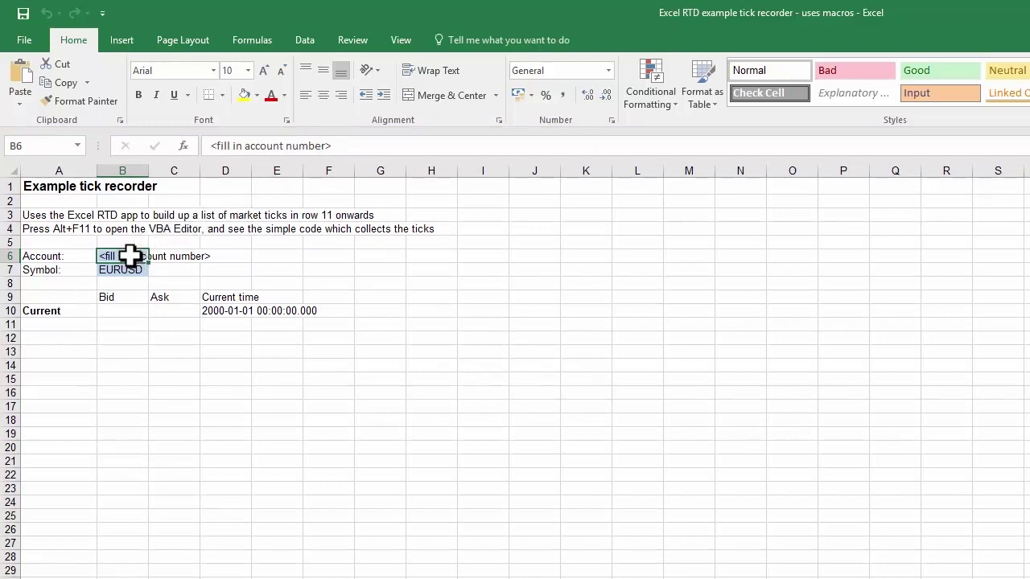
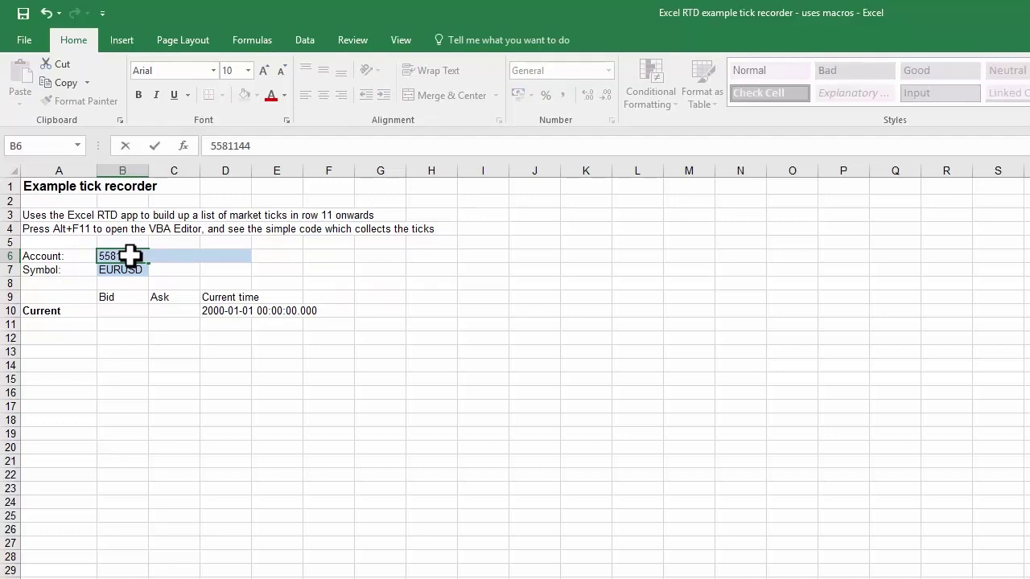
{"action": "key", "text": "Return"}
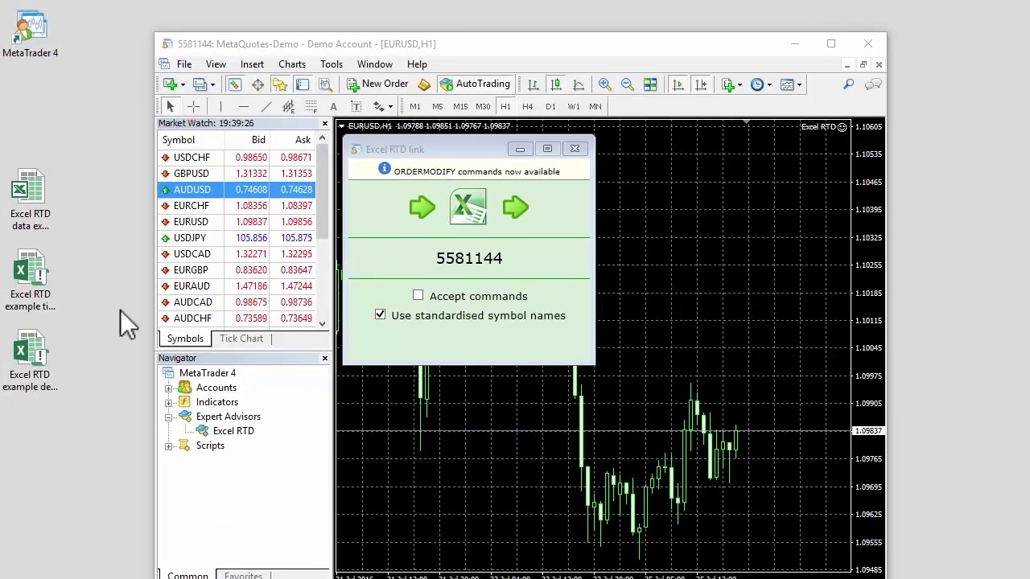
Open the deal ticket workbook from the desktop and enable its macros.
{"action": "double_click", "coordinate": [27, 354]}
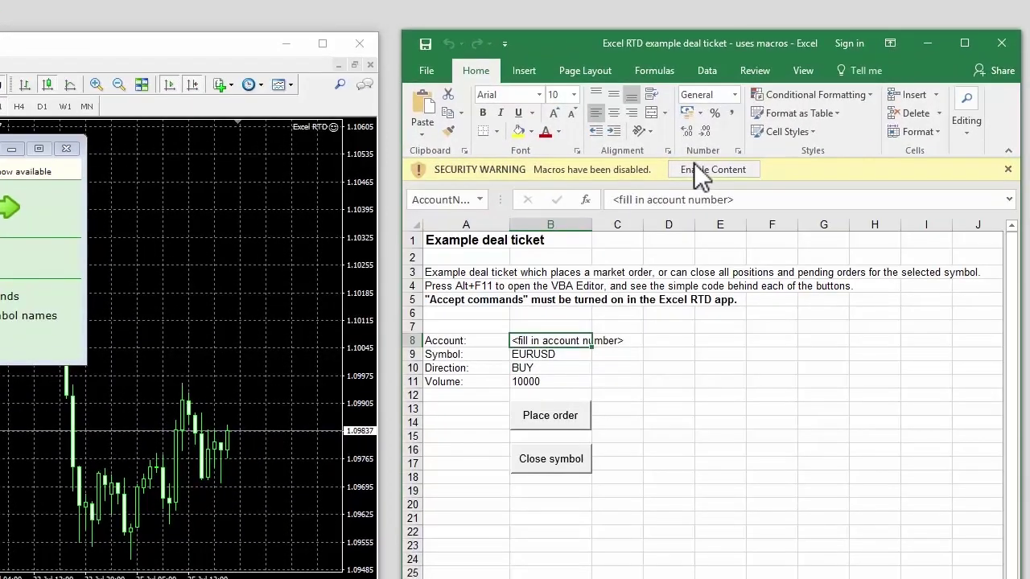
{"action": "left_click", "coordinate": [695, 169]}
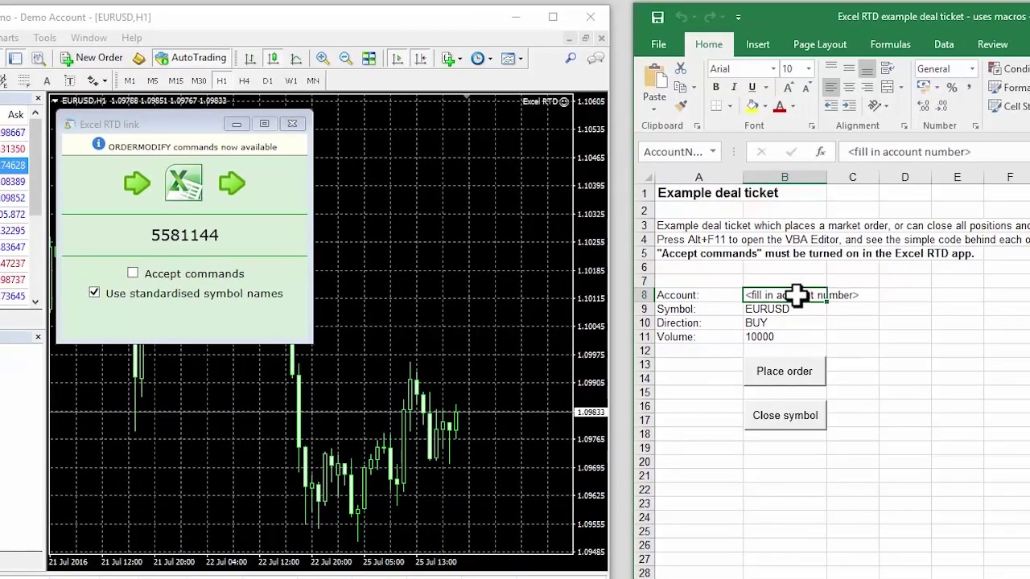
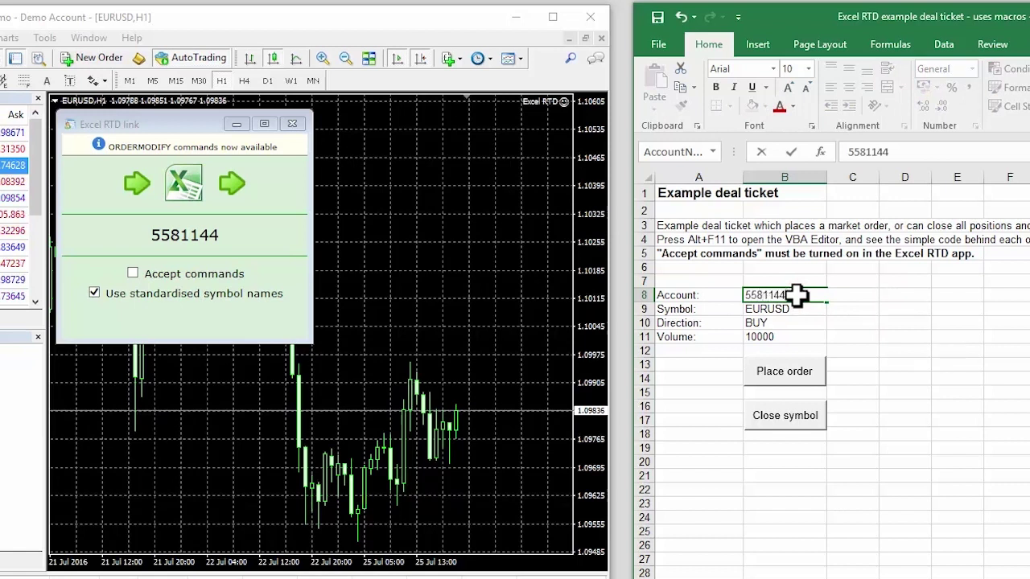
Enter the account number in B8, turn on Accept commands, and place a EURUSD BUY 10000 order.
{"action": "key", "text": "Return"}
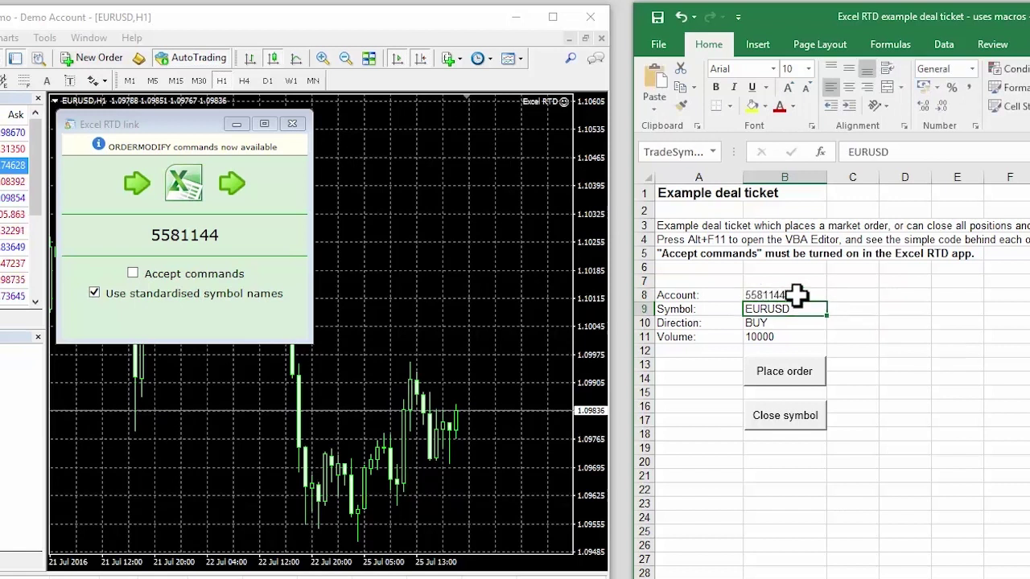
{"action": "left_click", "coordinate": [207, 276]}
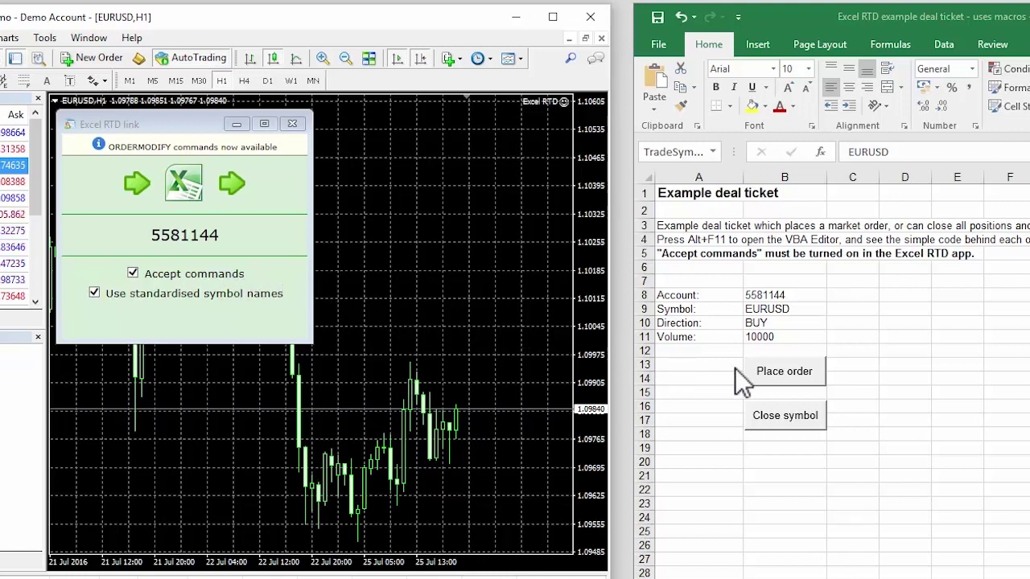
{"action": "left_click", "coordinate": [786, 381]}
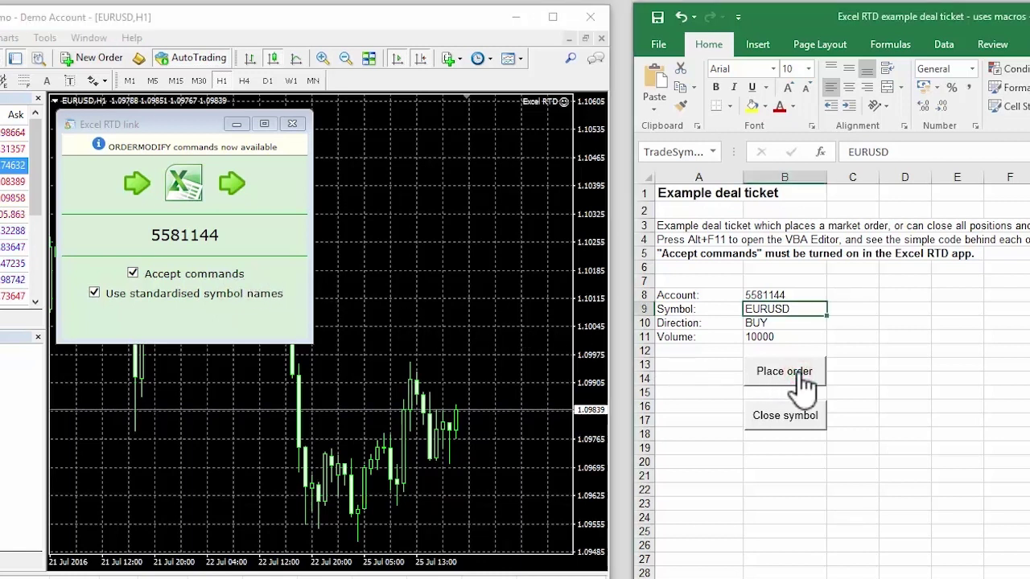
{"action": "left_click", "coordinate": [804, 379]}
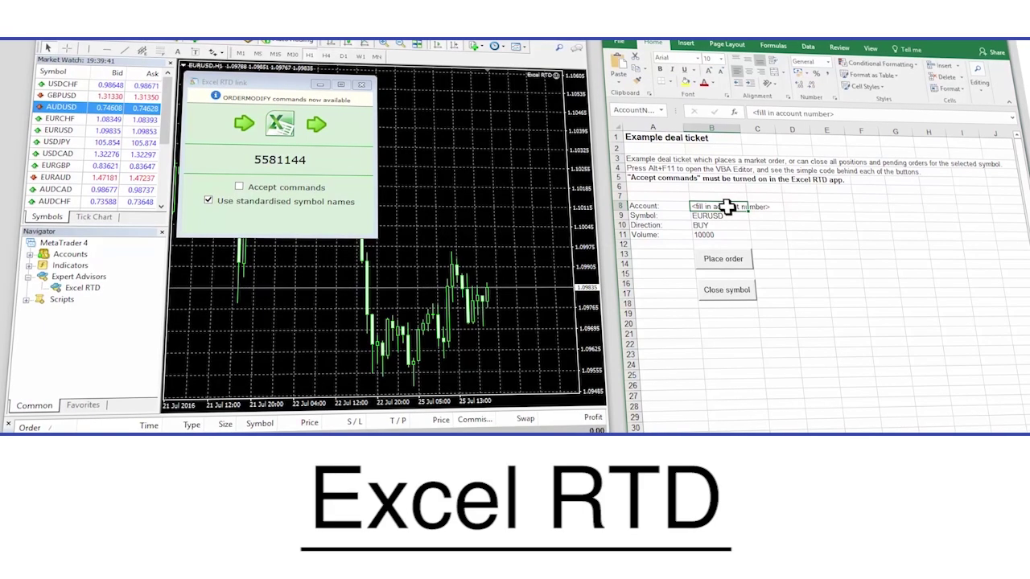
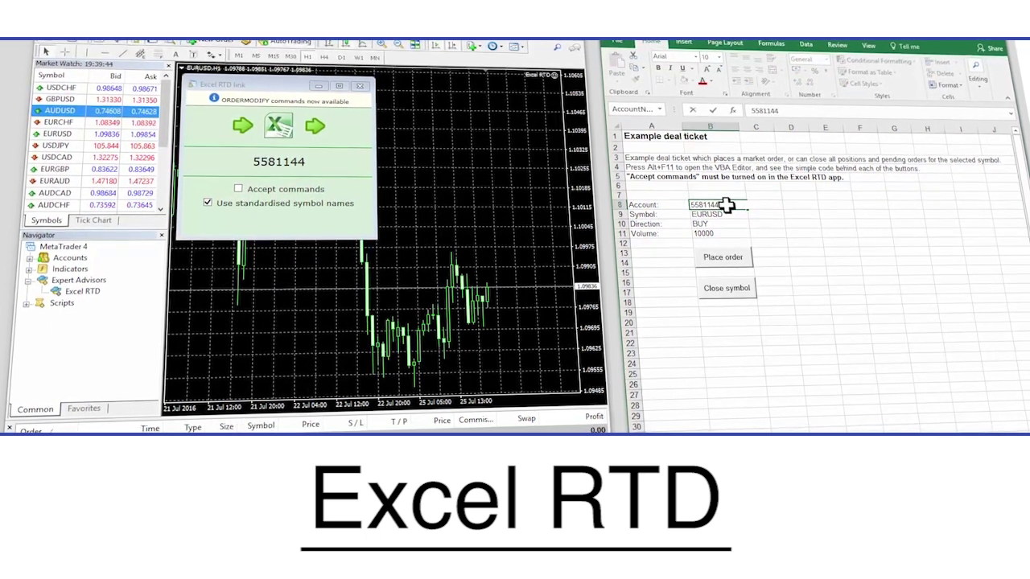
Enter the MT4 trading account number into the deal ticket's Account cell B8.
{"action": "key", "text": "Return"}
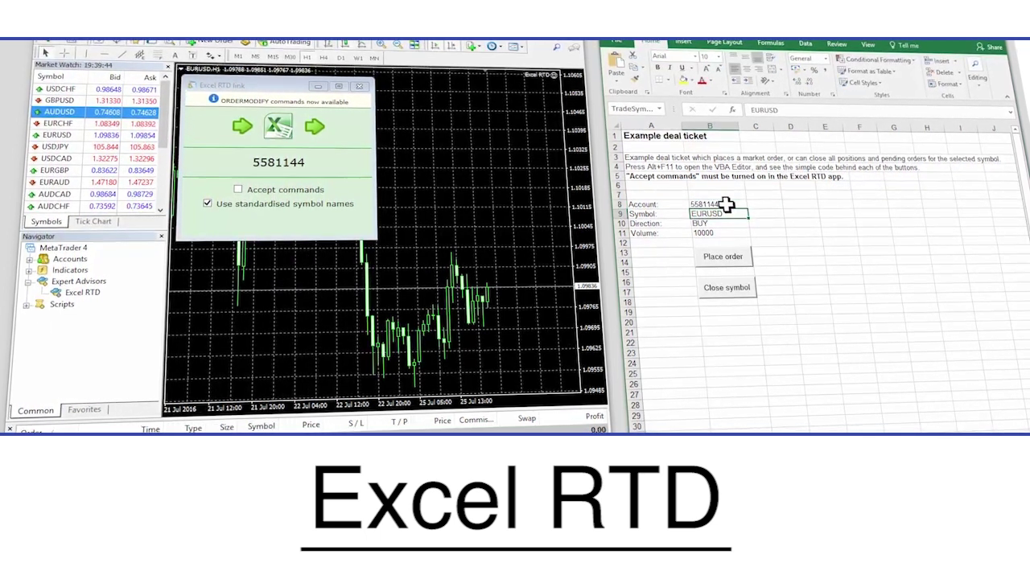